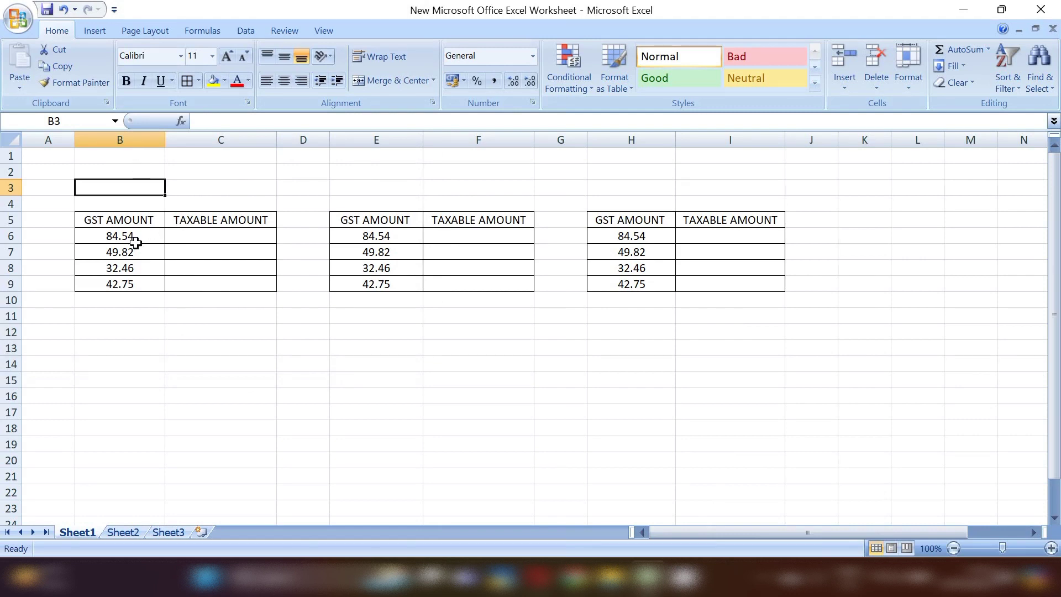
Enter =B6/0.05 in C6 to get the 5% taxable amount of 1690.80
{"action": "left_click", "coordinate": [141, 222]}
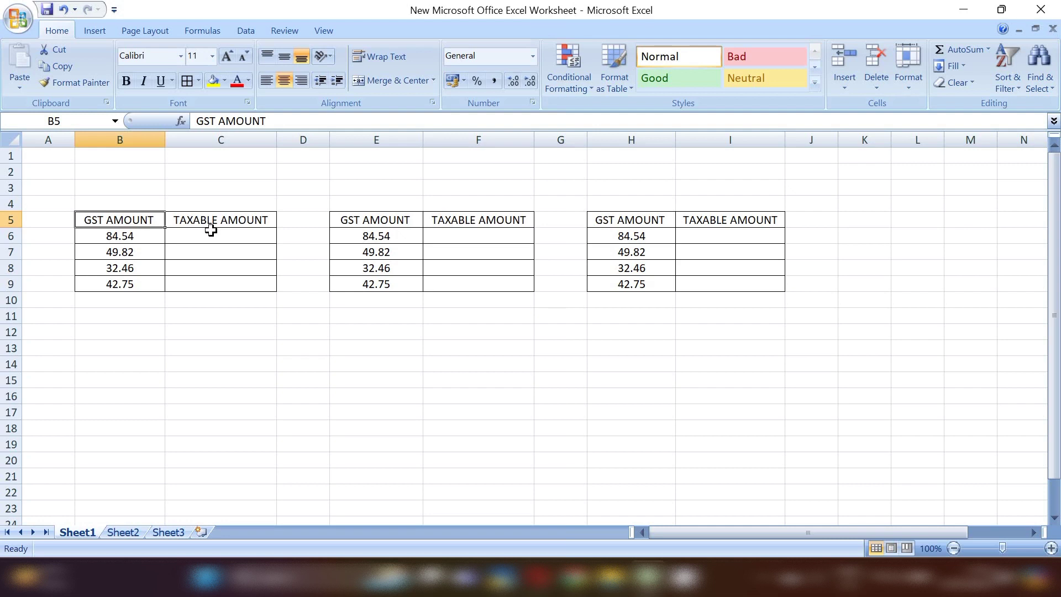
{"action": "left_click", "coordinate": [208, 240]}
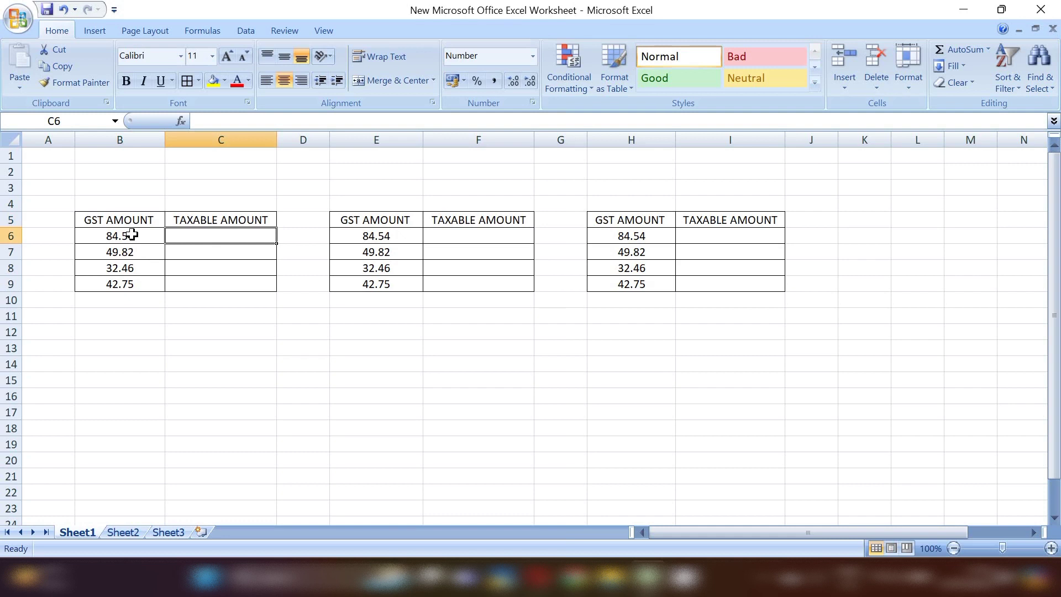
{"action": "type", "text": "="}
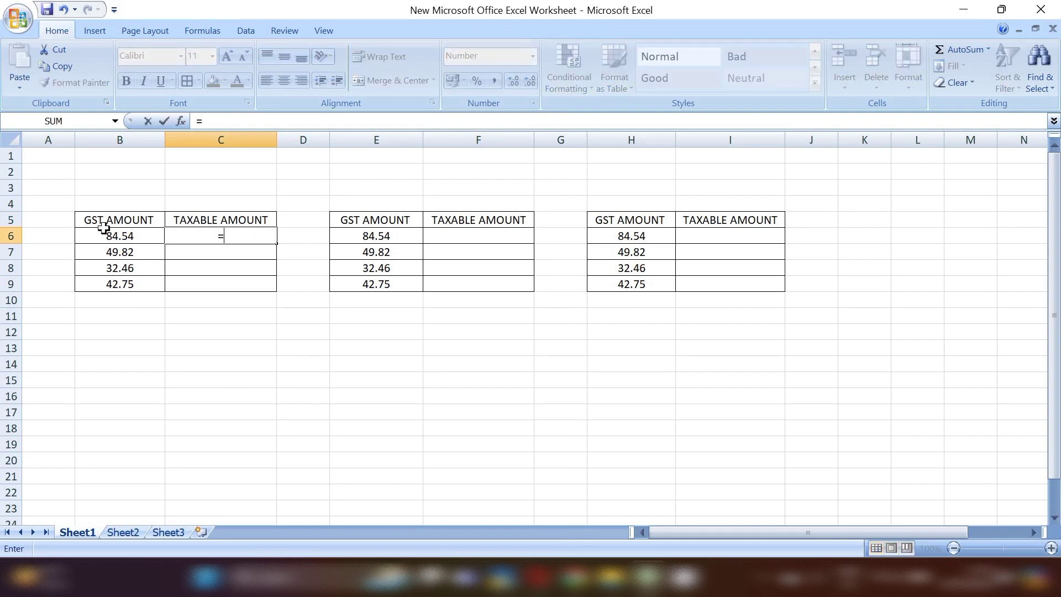
{"action": "left_click", "coordinate": [119, 238]}
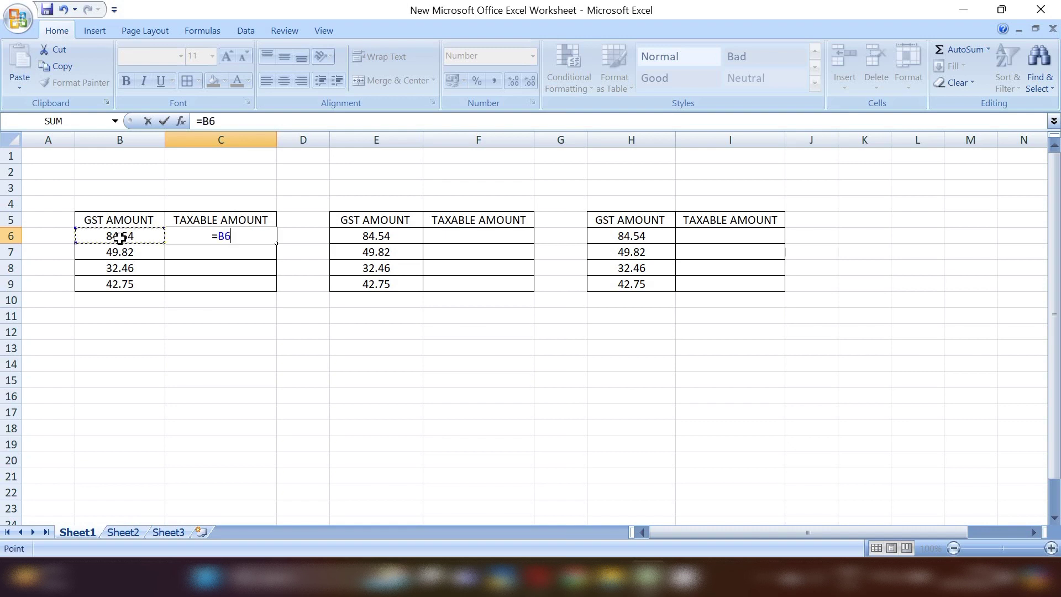
{"action": "type", "text": "/"}
{"action": "type", "text": "0.05"}
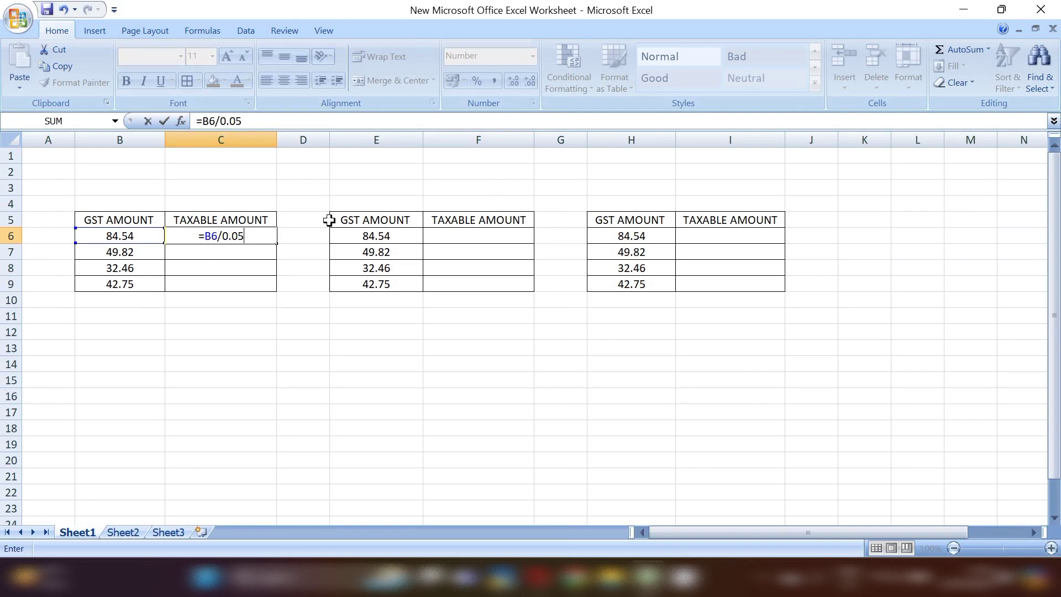
{"action": "key", "text": "Return"}
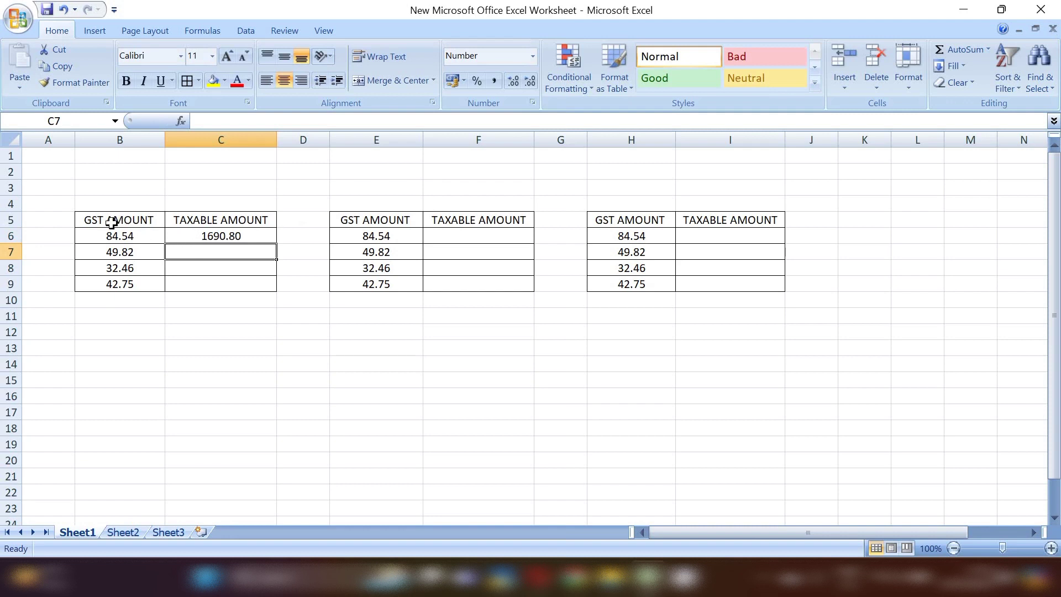
Copy the C6 formula down to C9, giving 996.40, 649.20 and 855.00
{"action": "left_click", "coordinate": [224, 236]}
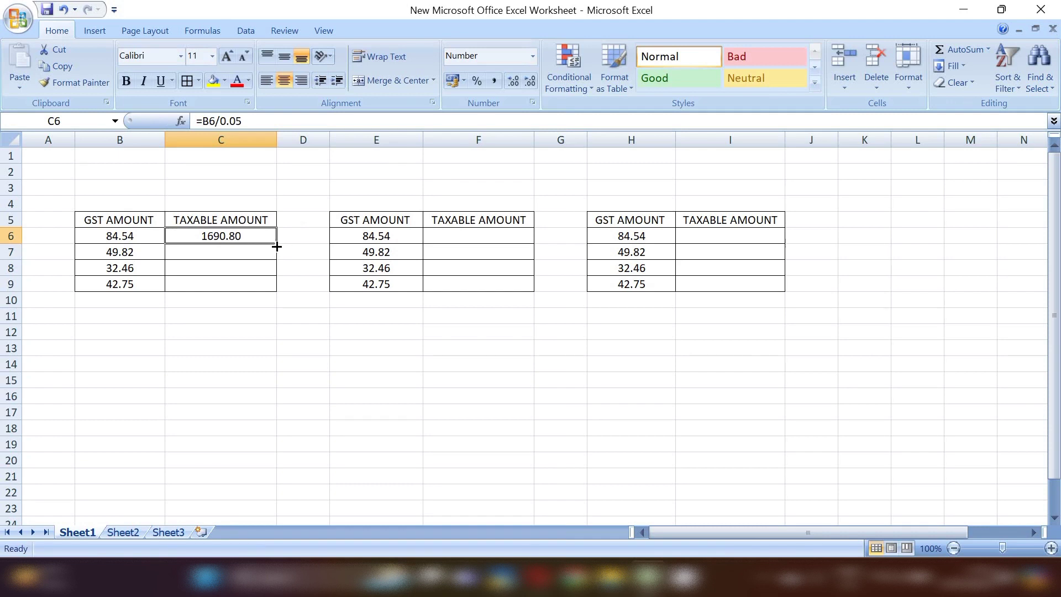
{"action": "left_click_drag", "start_coordinate": [276, 245], "coordinate": [277, 292]}
{"action": "left_click", "coordinate": [278, 347]}
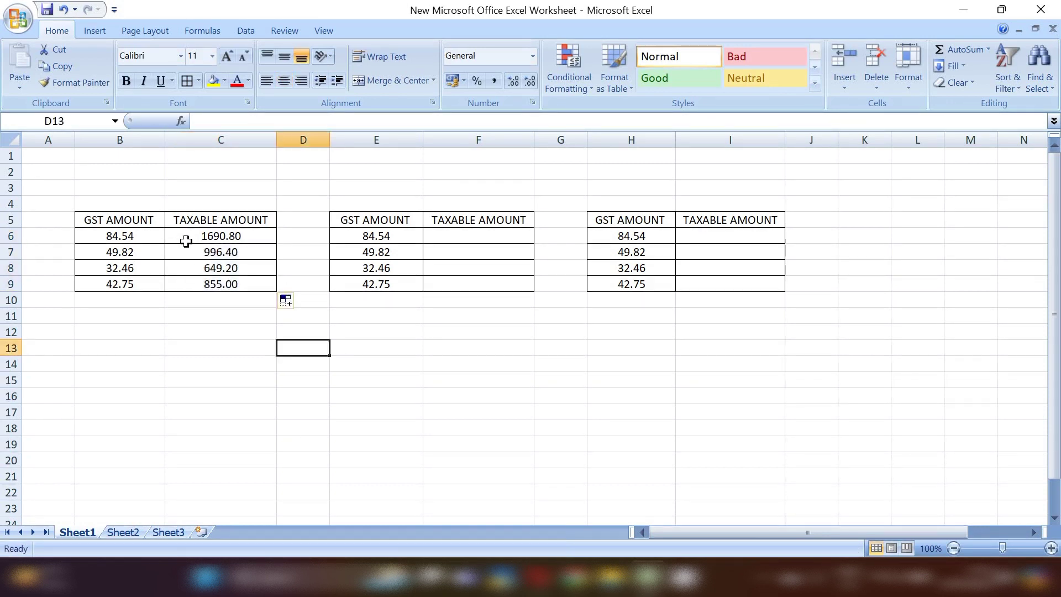
{"action": "left_click", "coordinate": [209, 238]}
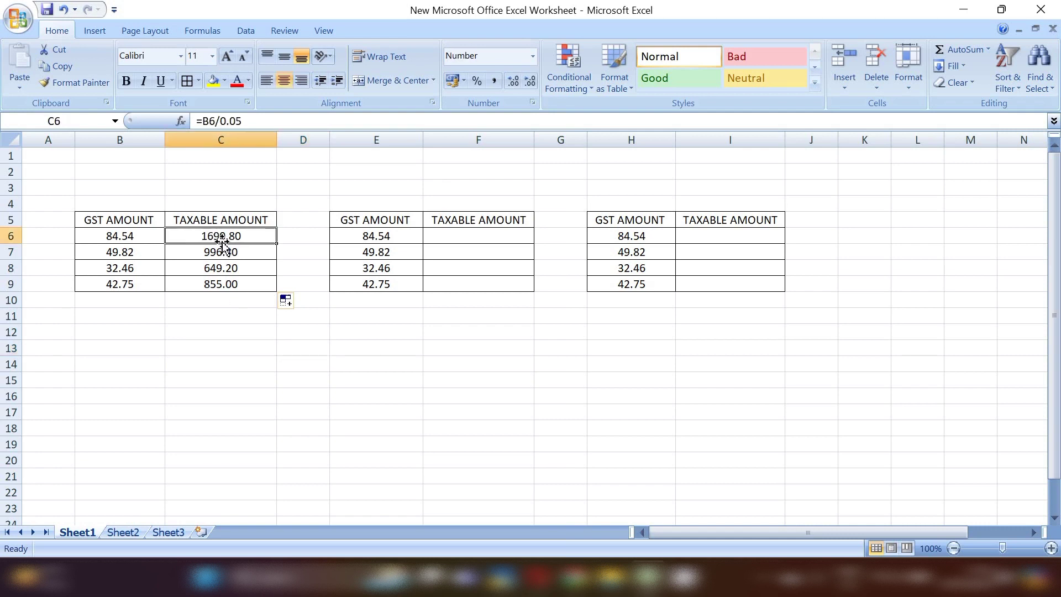
Enter a back-check in C11 taking 5% of 1690.80, which returns 84.54
{"action": "left_click", "coordinate": [208, 316]}
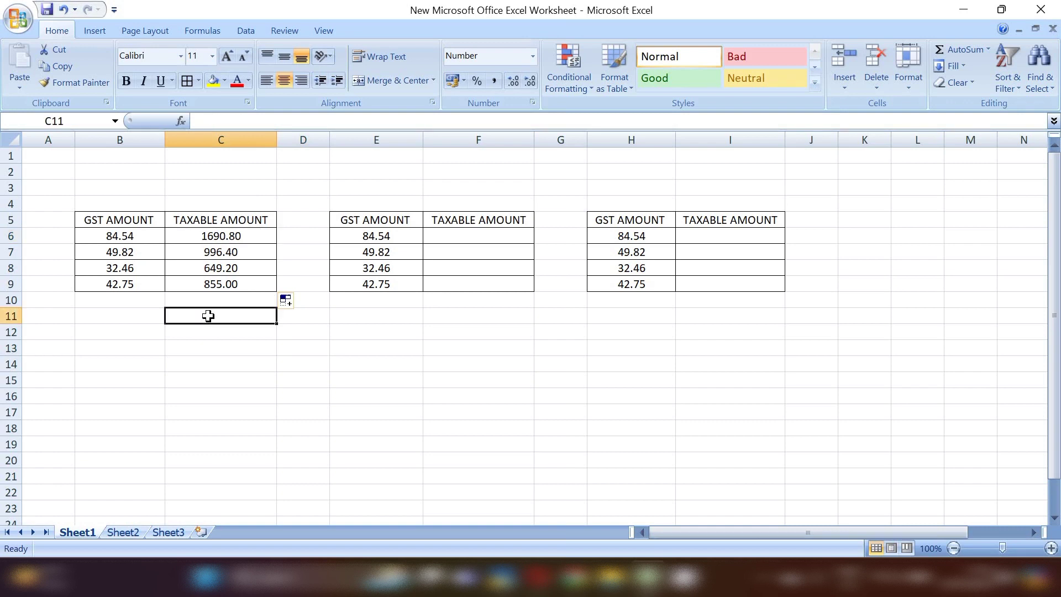
{"action": "type", "text": "="}
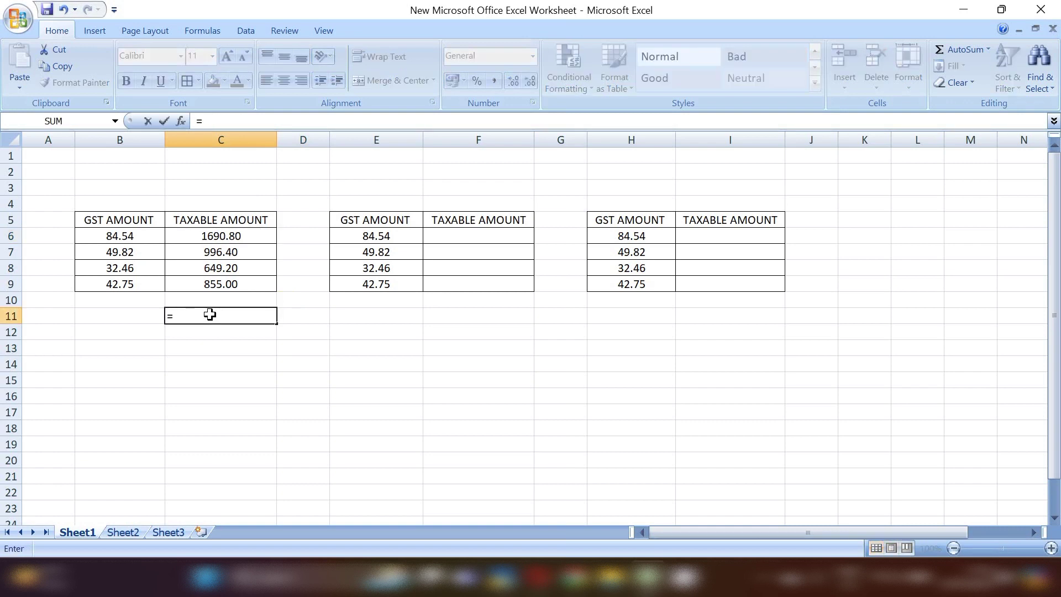
{"action": "type", "text": "1690.80*"}
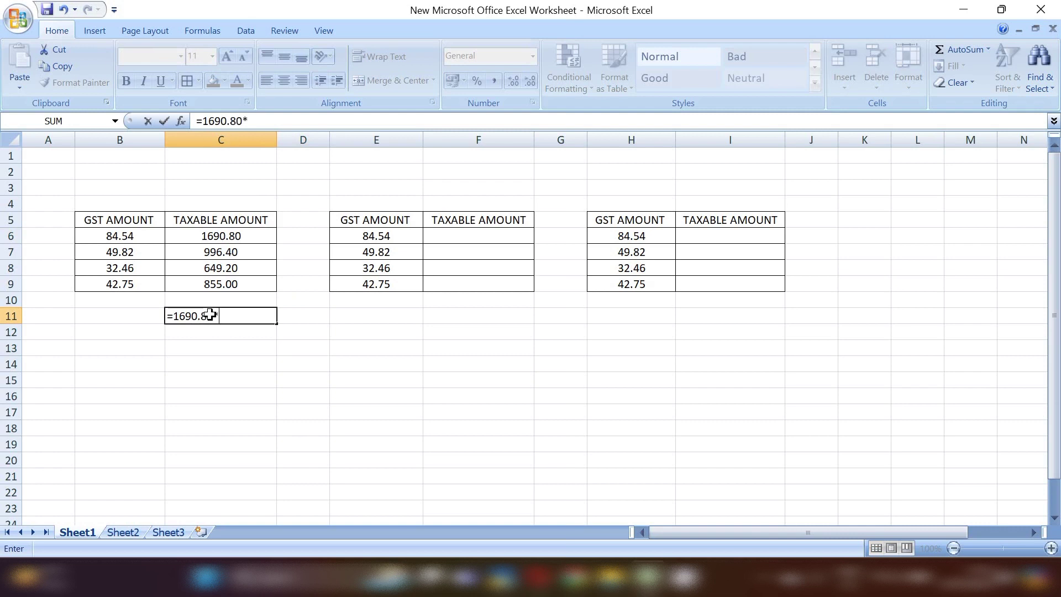
{"action": "type", "text": "5/"}
{"action": "type", "text": "100"}
{"action": "key", "text": "Return"}
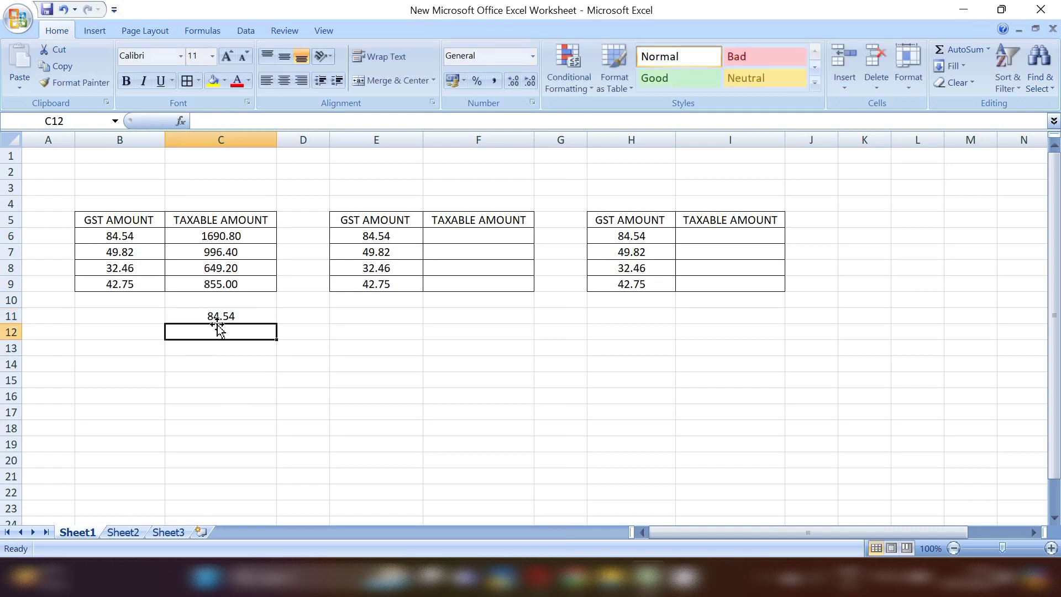
{"action": "left_click", "coordinate": [226, 318]}
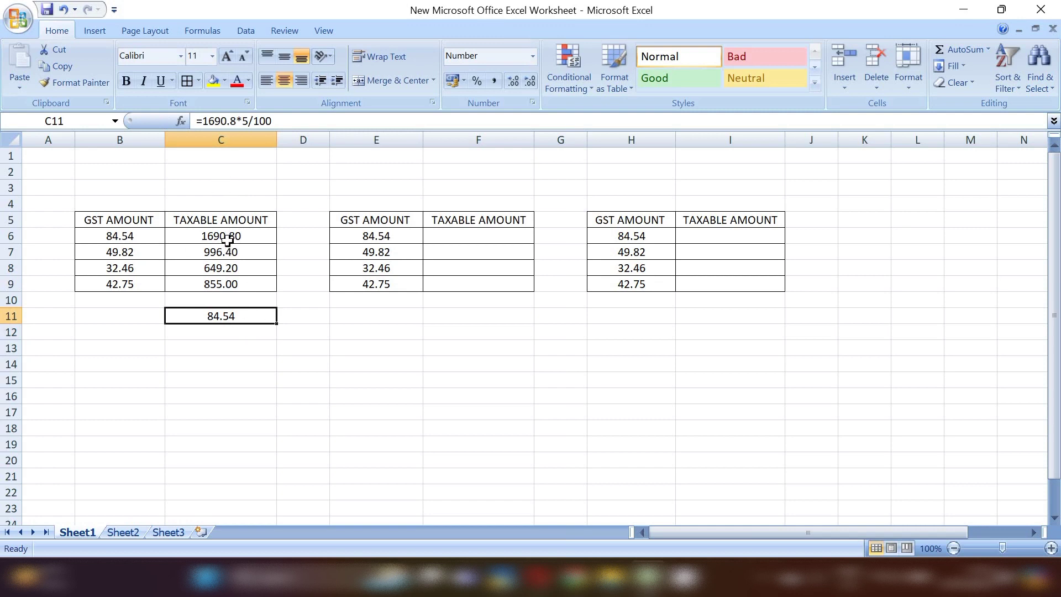
{"action": "left_click_drag", "start_coordinate": [141, 235], "coordinate": [189, 235]}
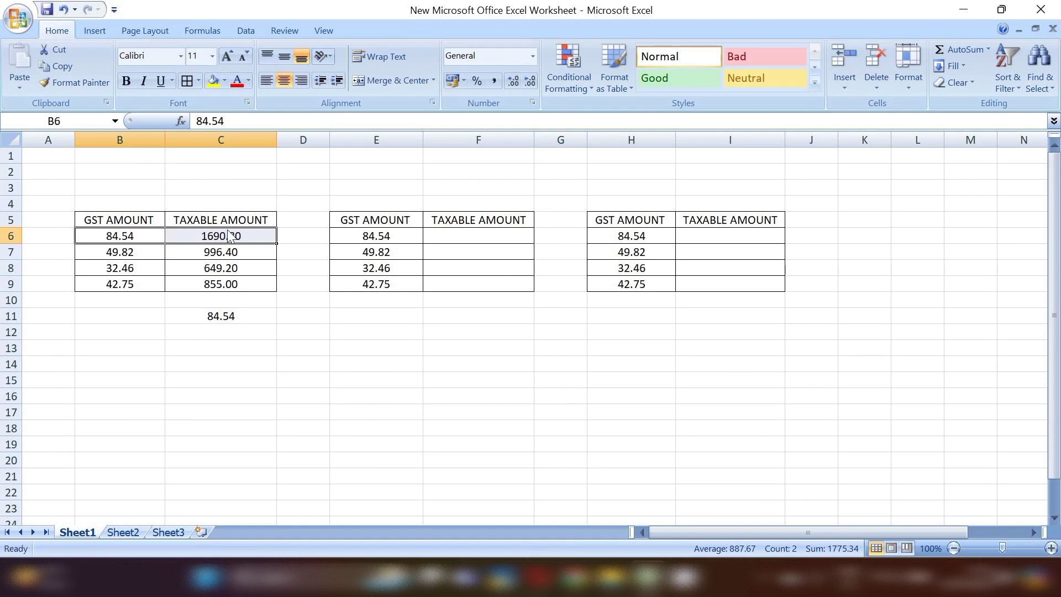
{"action": "left_click", "coordinate": [444, 237]}
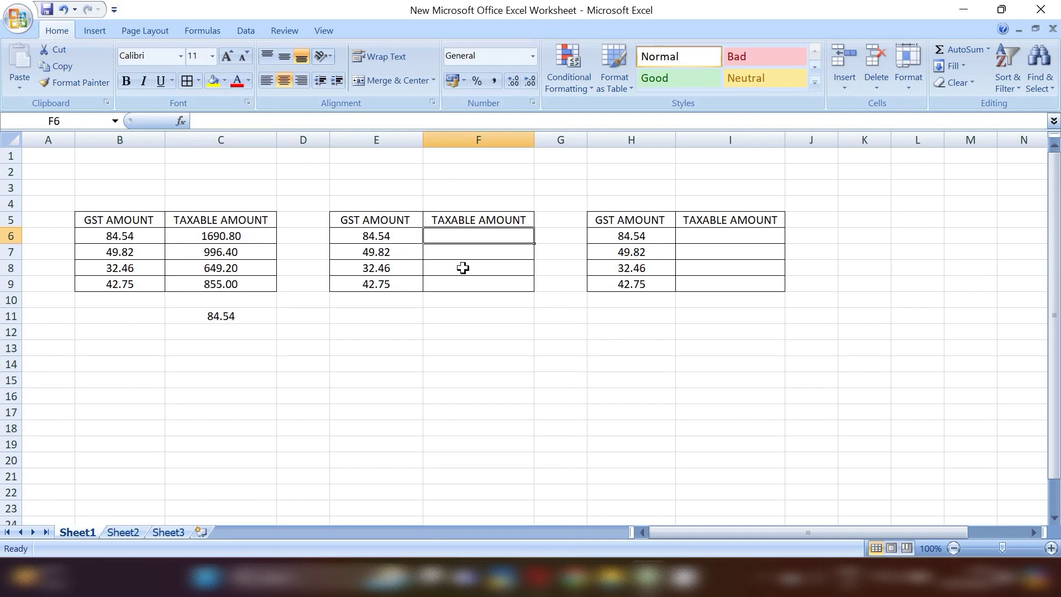
Enter =E6/0.12 in F6 to get the 12% taxable amount of 704.5
{"action": "type", "text": "="}
{"action": "left_click", "coordinate": [356, 235]}
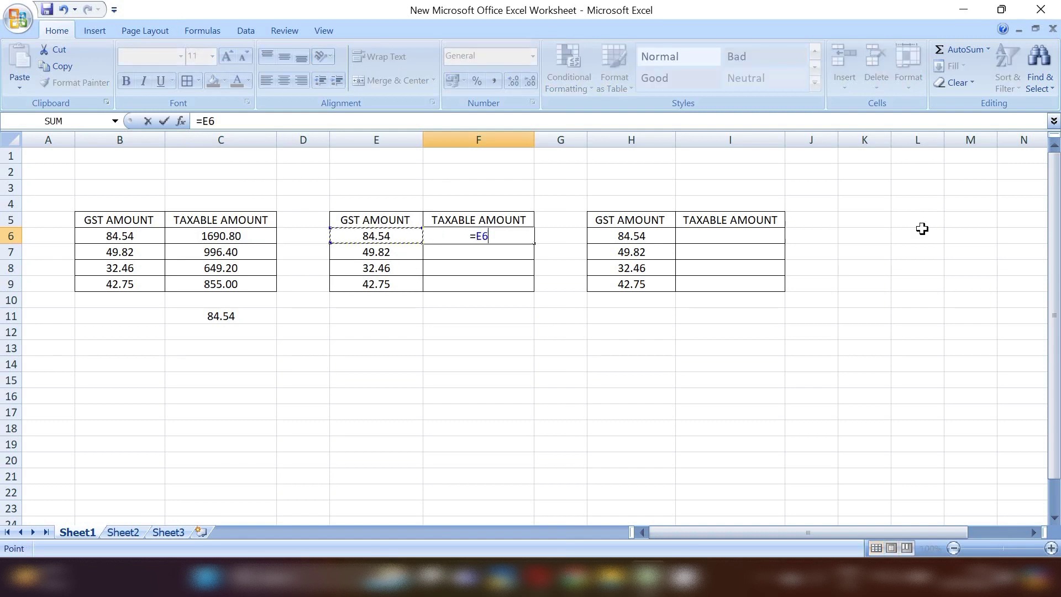
{"action": "type", "text": "/"}
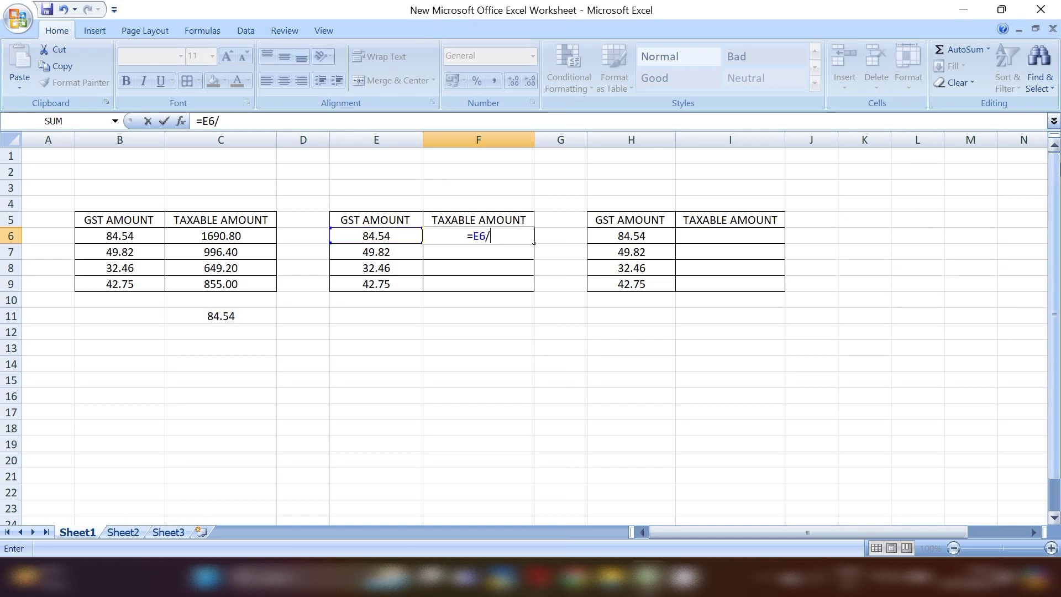
{"action": "type", "text": "0"}
{"action": "type", "text": ".12"}
{"action": "left_click", "coordinate": [596, 332]}
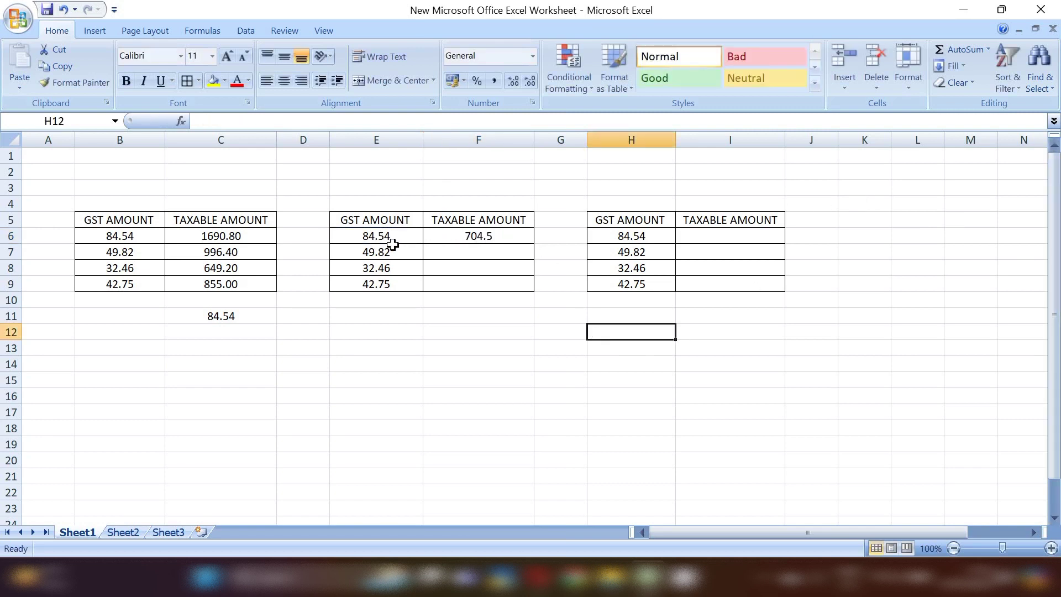
Copy the F6 formula down to F9 and round F7 to show 415.17
{"action": "left_click", "coordinate": [444, 235]}
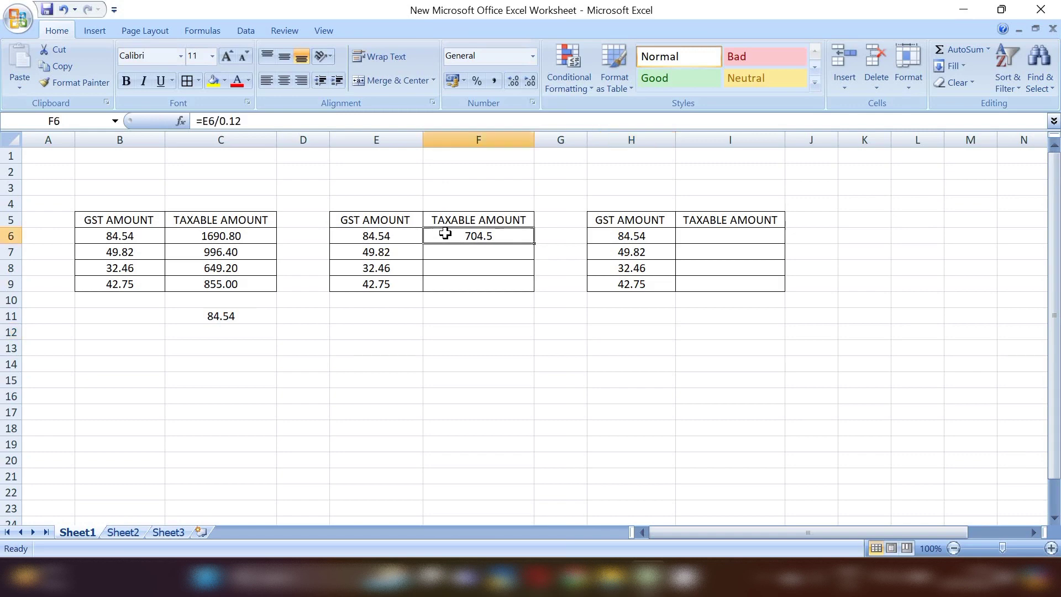
{"action": "double_click", "coordinate": [534, 244]}
{"action": "left_click", "coordinate": [489, 257]}
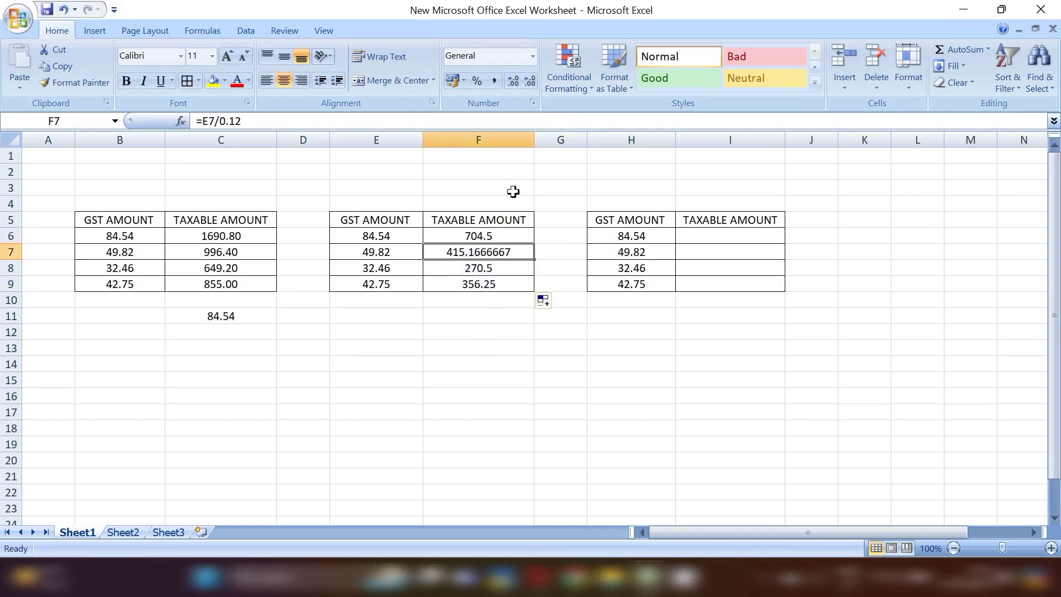
{"action": "left_click", "coordinate": [513, 82]}
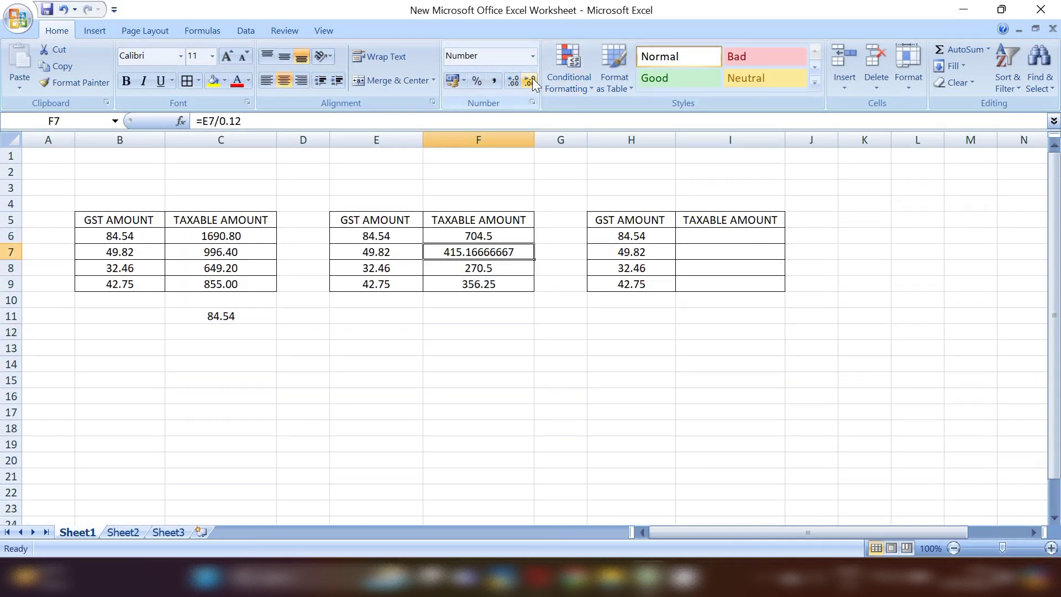
{"action": "left_click", "coordinate": [533, 80]}
{"action": "left_click", "coordinate": [533, 80]}
{"action": "left_click", "coordinate": [532, 80]}
{"action": "left_click", "coordinate": [534, 80]}
{"action": "left_click", "coordinate": [533, 80]}
{"action": "left_click", "coordinate": [533, 81]}
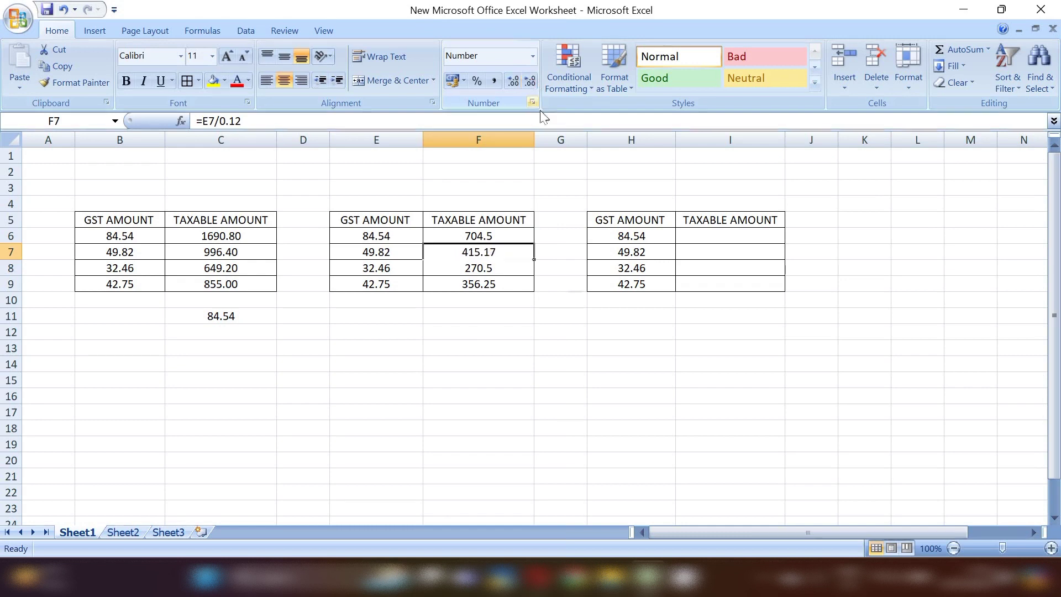
{"action": "left_click", "coordinate": [544, 381]}
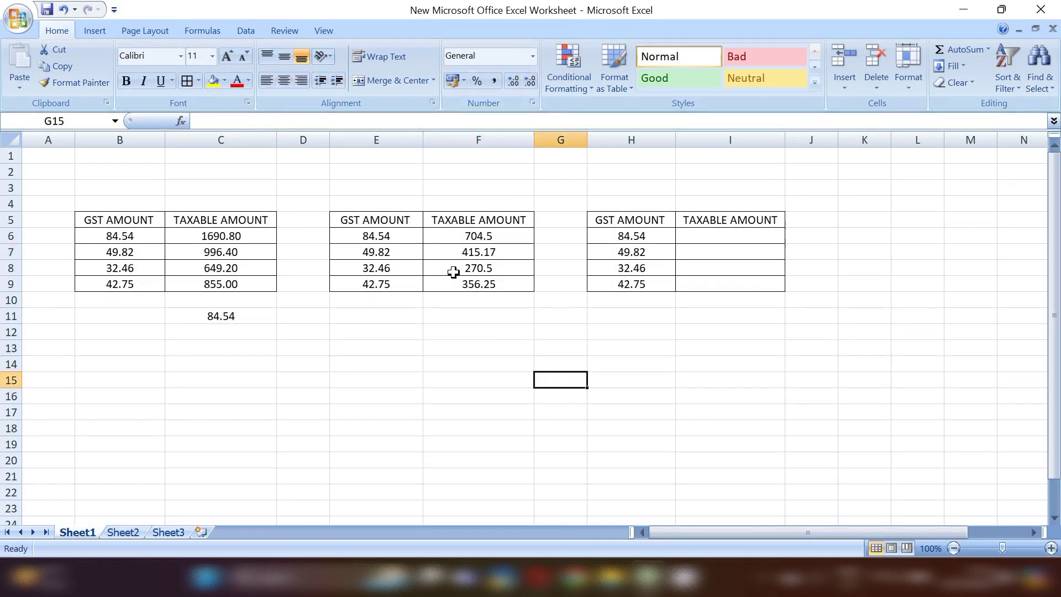
Enter =F6*12/100 in F11 as a back-check returning 84.54
{"action": "left_click", "coordinate": [443, 316]}
{"action": "type", "text": "="}
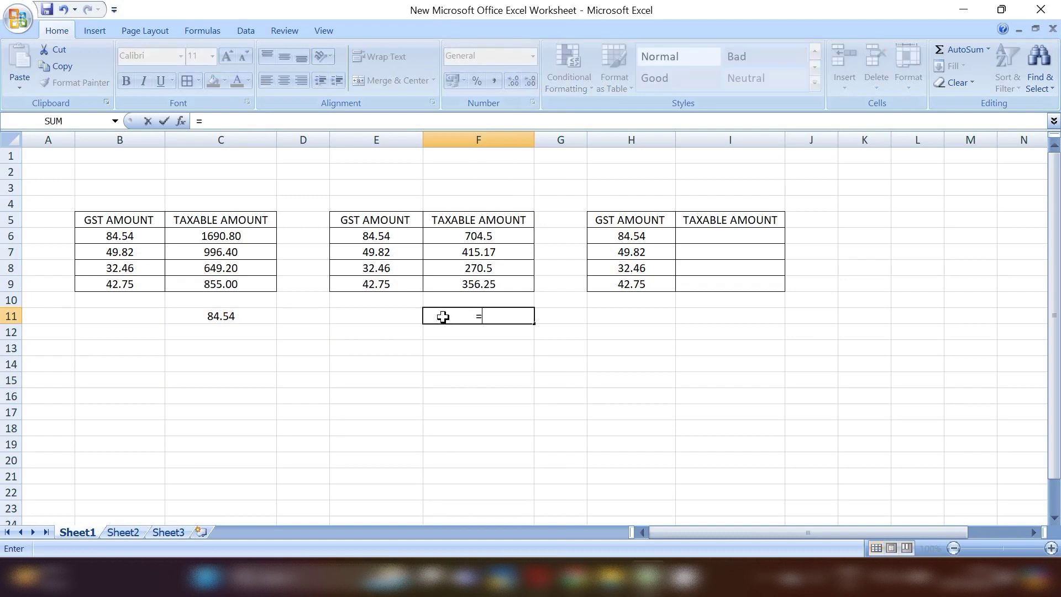
{"action": "left_click", "coordinate": [453, 233]}
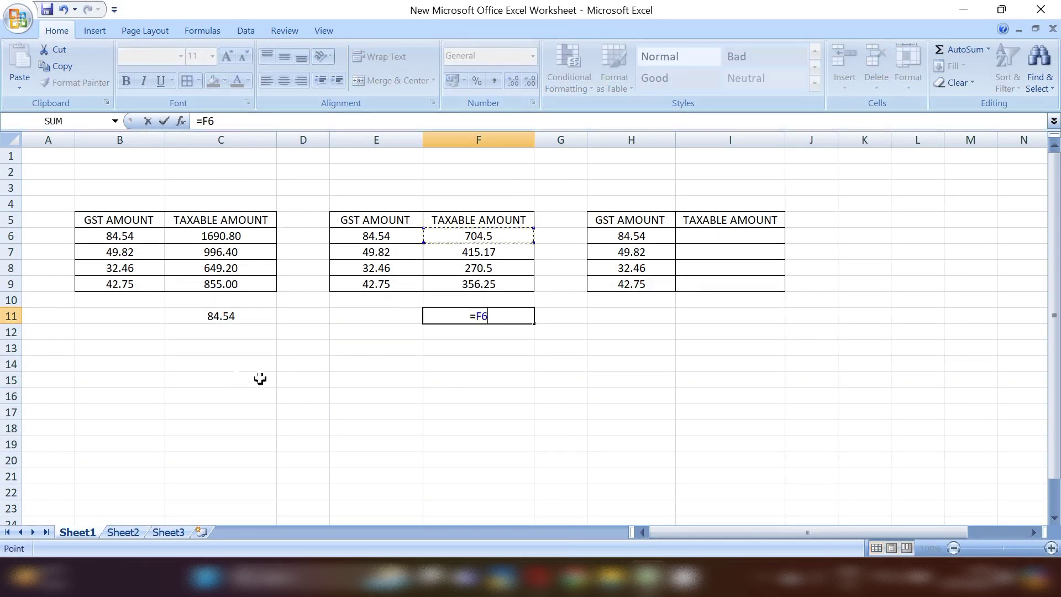
{"action": "type", "text": "*12"}
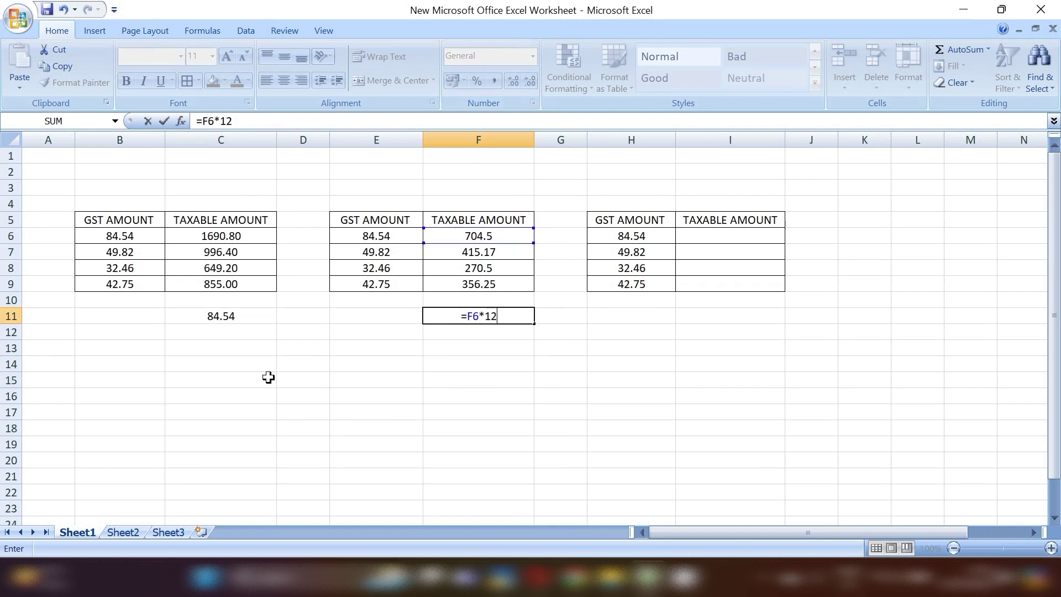
{"action": "type", "text": "/100"}
{"action": "key", "text": "Return"}
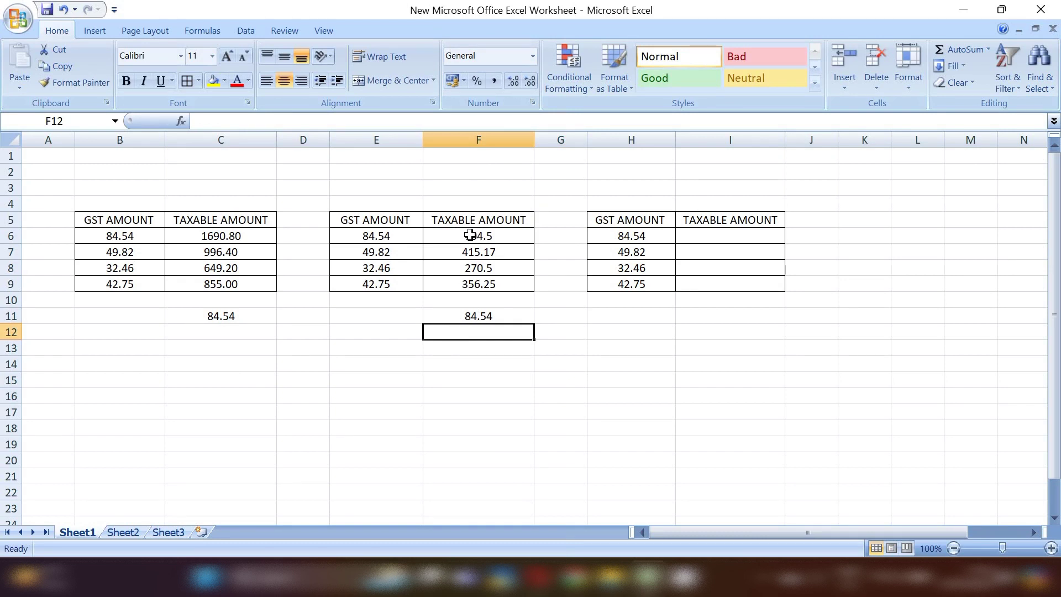
{"action": "left_click_drag", "start_coordinate": [415, 236], "coordinate": [445, 235]}
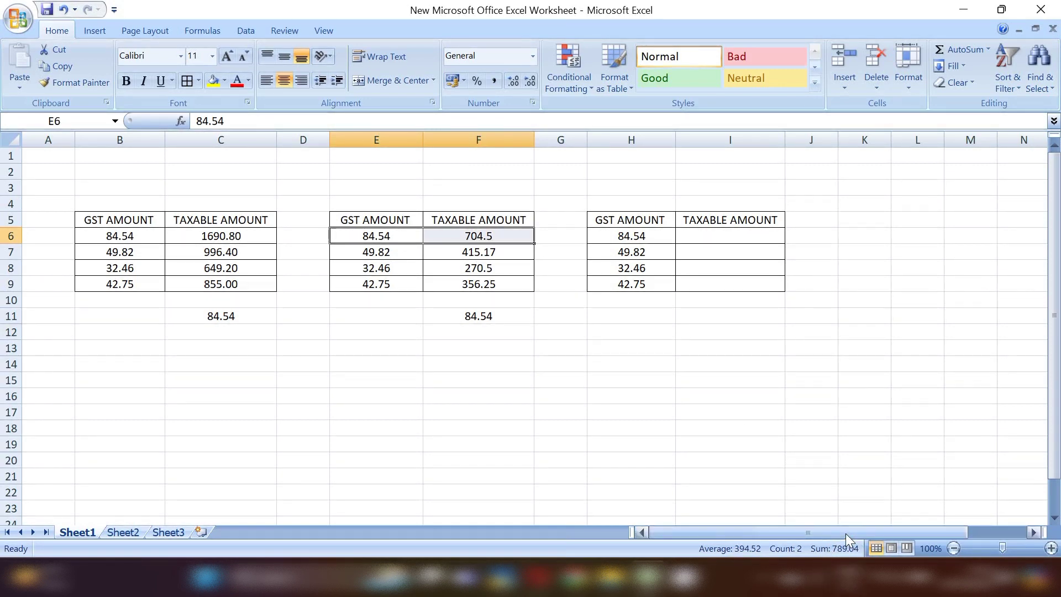
{"action": "left_click", "coordinate": [695, 236]}
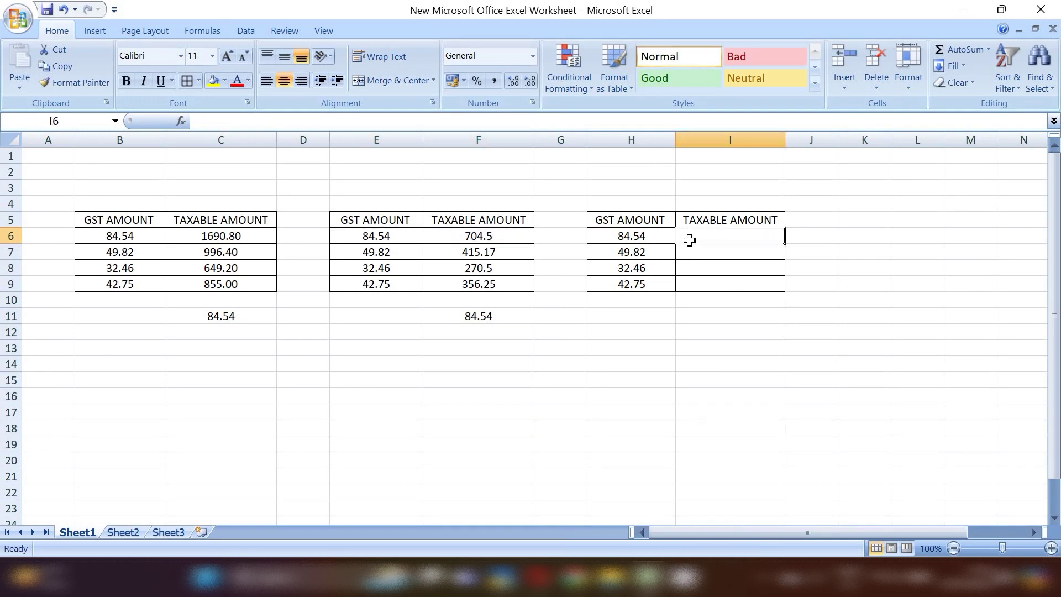
Enter =H6/0.18 in I6 and show it to two decimals as 469.67
{"action": "type", "text": "="}
{"action": "left_click", "coordinate": [670, 236]}
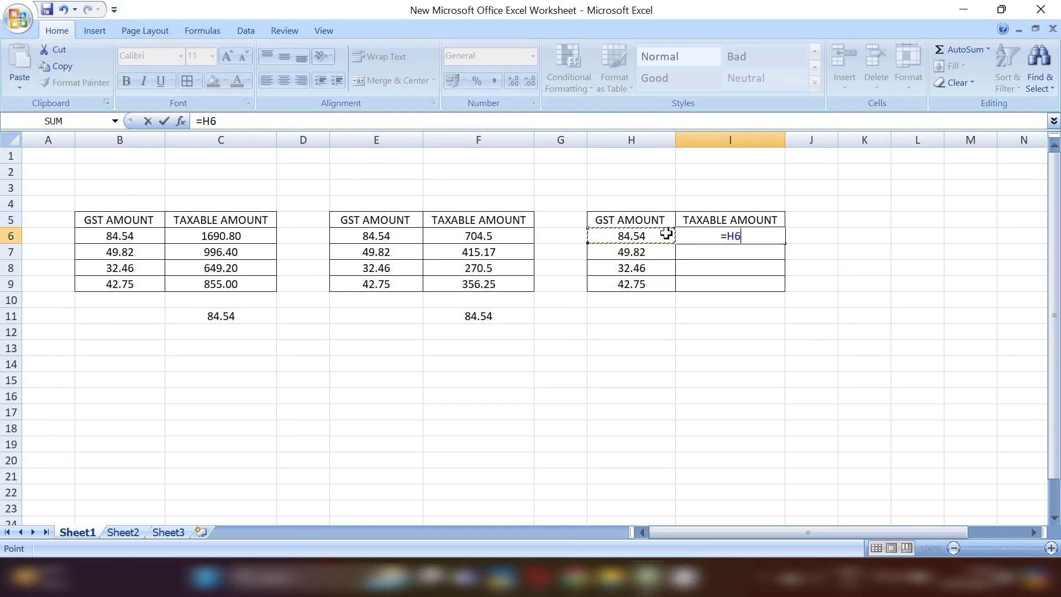
{"action": "type", "text": "/"}
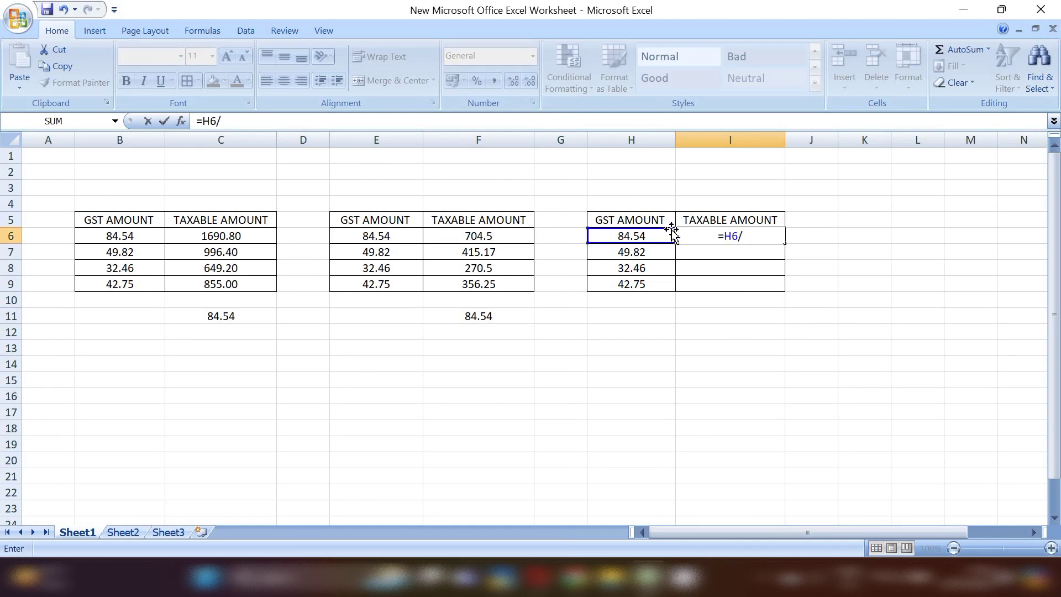
{"action": "type", "text": "0.18"}
{"action": "key", "text": "Return"}
{"action": "left_click", "coordinate": [738, 235]}
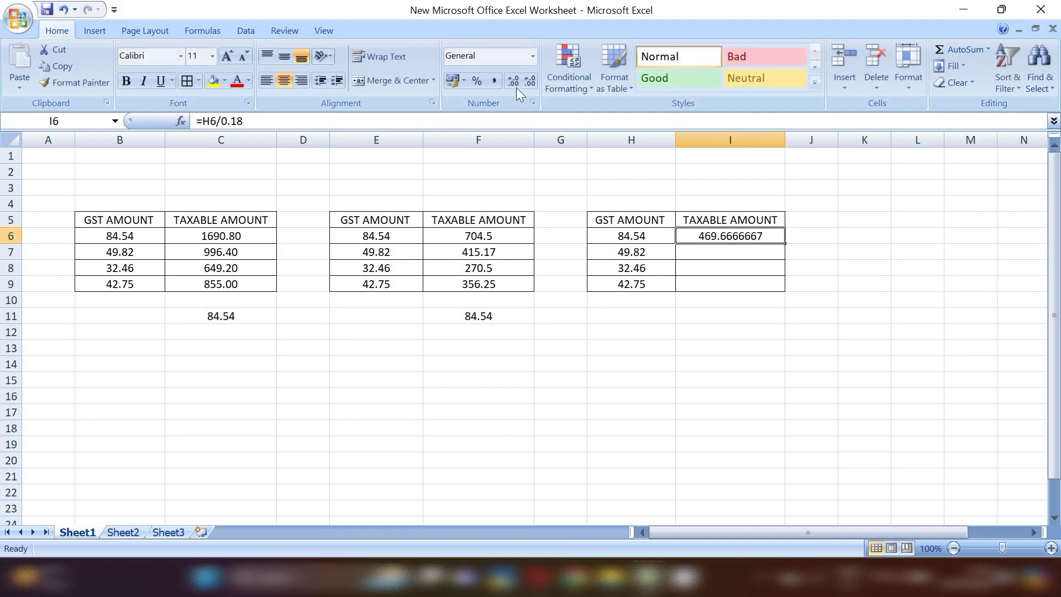
{"action": "left_click", "coordinate": [528, 78]}
{"action": "left_click", "coordinate": [529, 78]}
{"action": "left_click", "coordinate": [528, 79]}
{"action": "left_click", "coordinate": [529, 79]}
{"action": "left_click", "coordinate": [528, 78]}
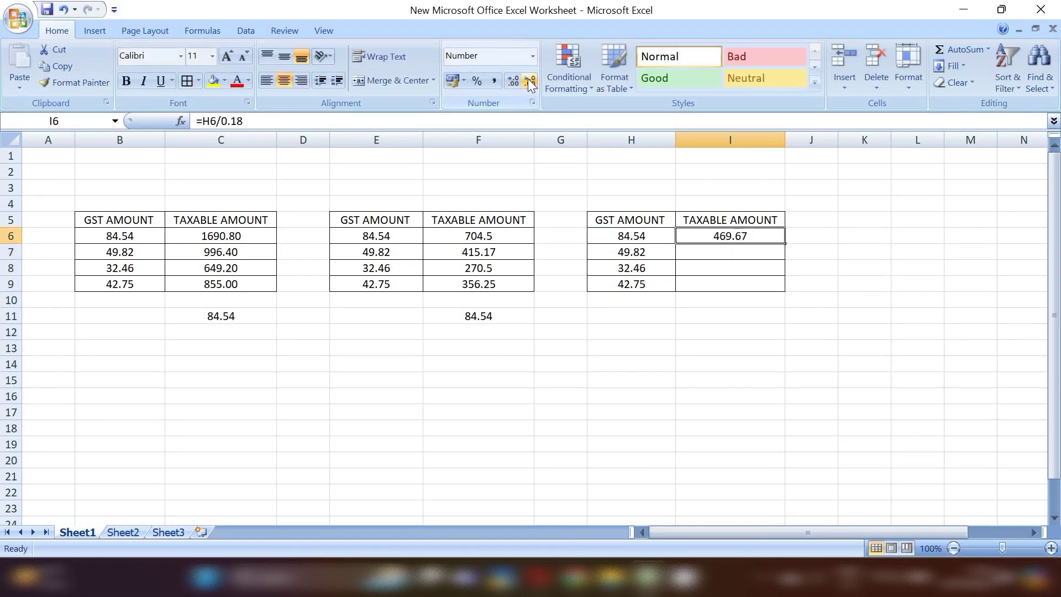
Copy the I6 formula down to I9, giving 276.78, 180.33 and 237.50
{"action": "left_click", "coordinate": [932, 347]}
{"action": "left_click", "coordinate": [718, 235]}
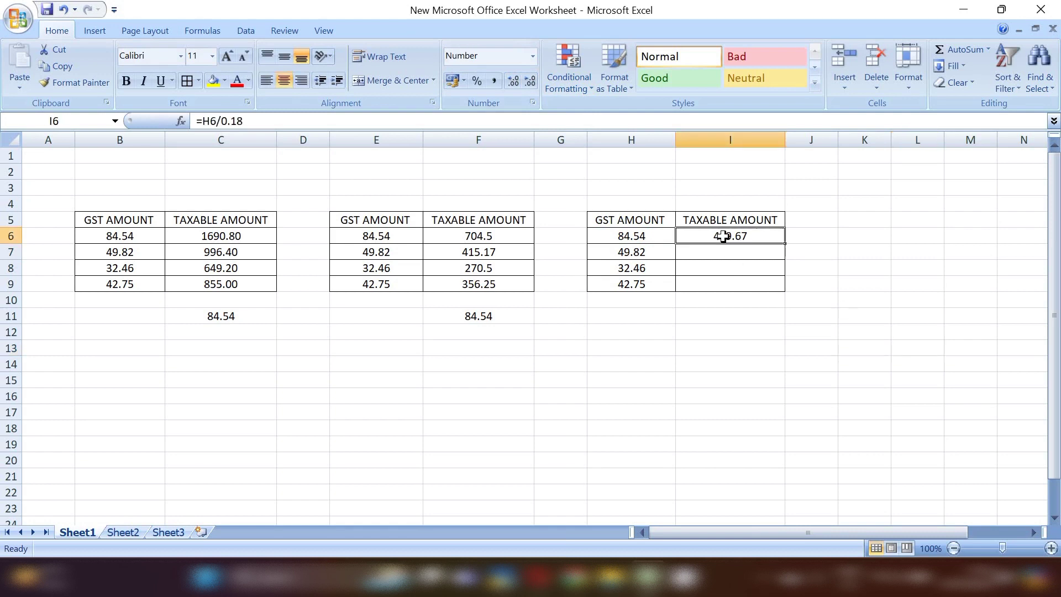
{"action": "double_click", "coordinate": [785, 244]}
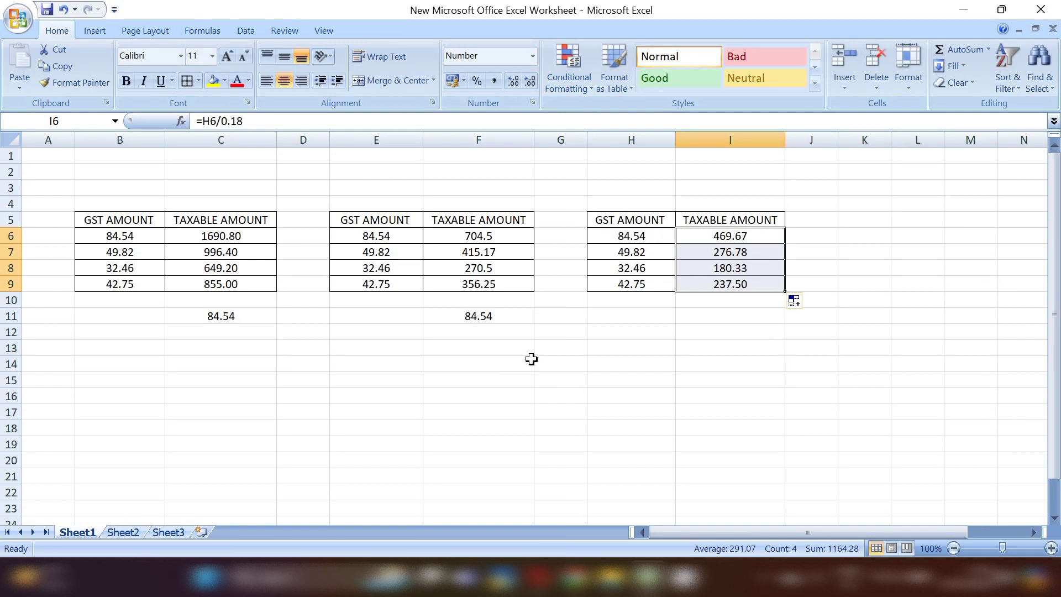
Enter =I6*18/100 in H11 as a back-check returning 84.54
{"action": "left_click", "coordinate": [614, 316]}
{"action": "type", "text": "="}
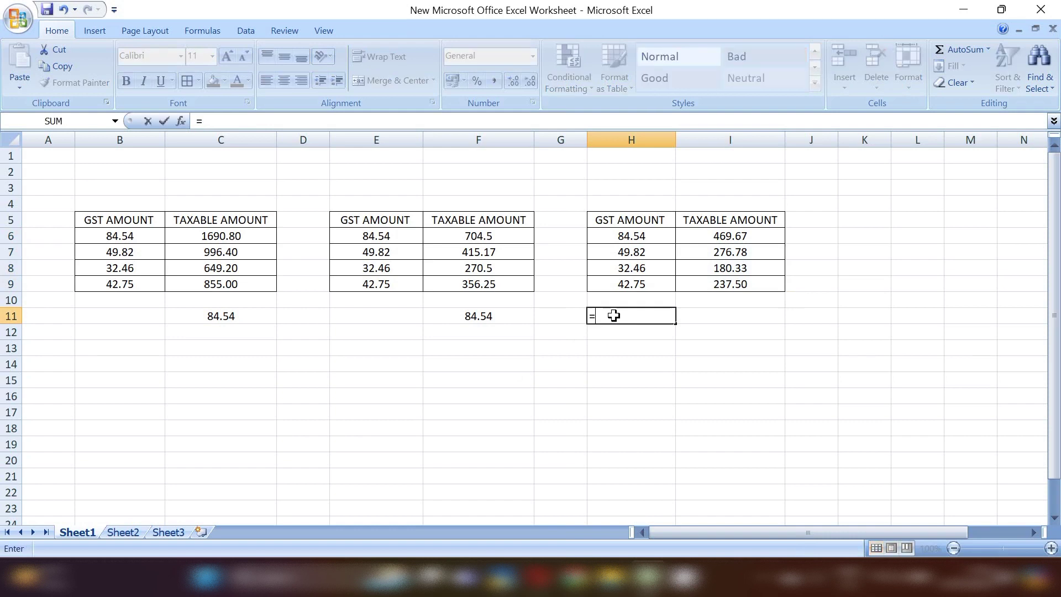
{"action": "left_click", "coordinate": [716, 233]}
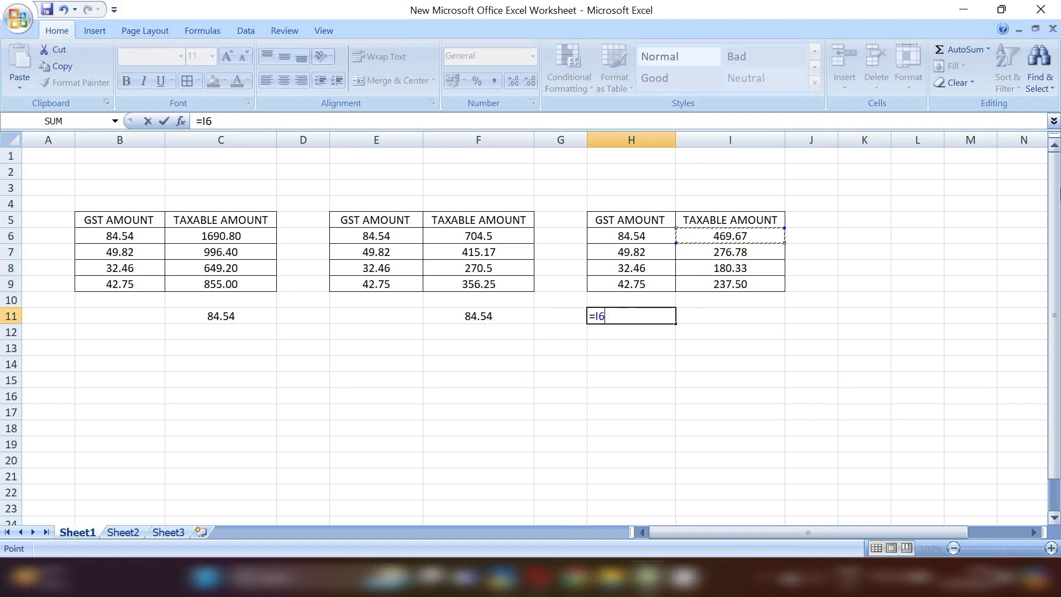
{"action": "type", "text": "*18/1"}
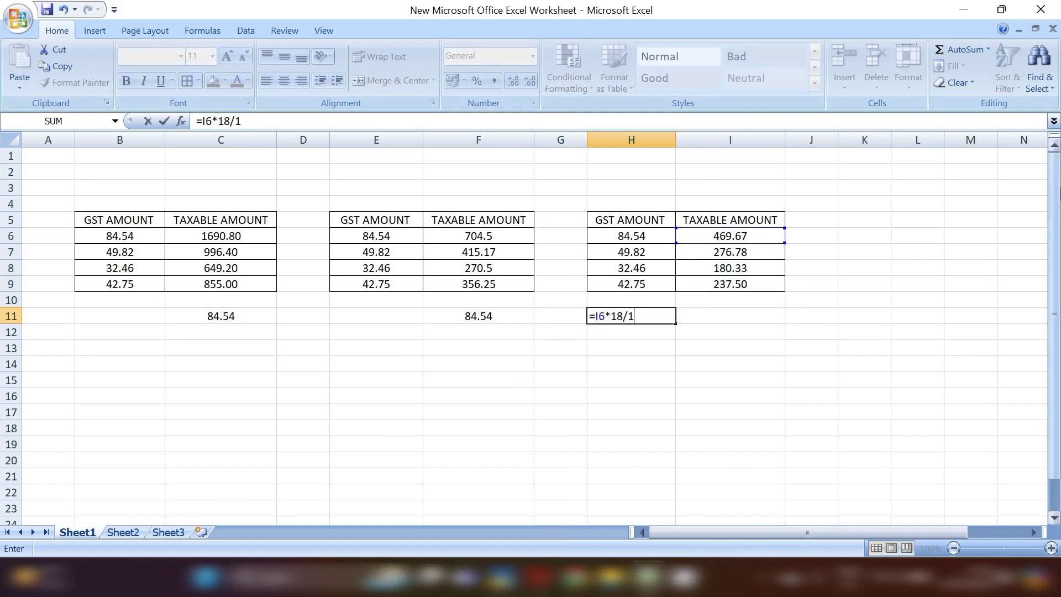
{"action": "type", "text": "00"}
{"action": "key", "text": "Return"}
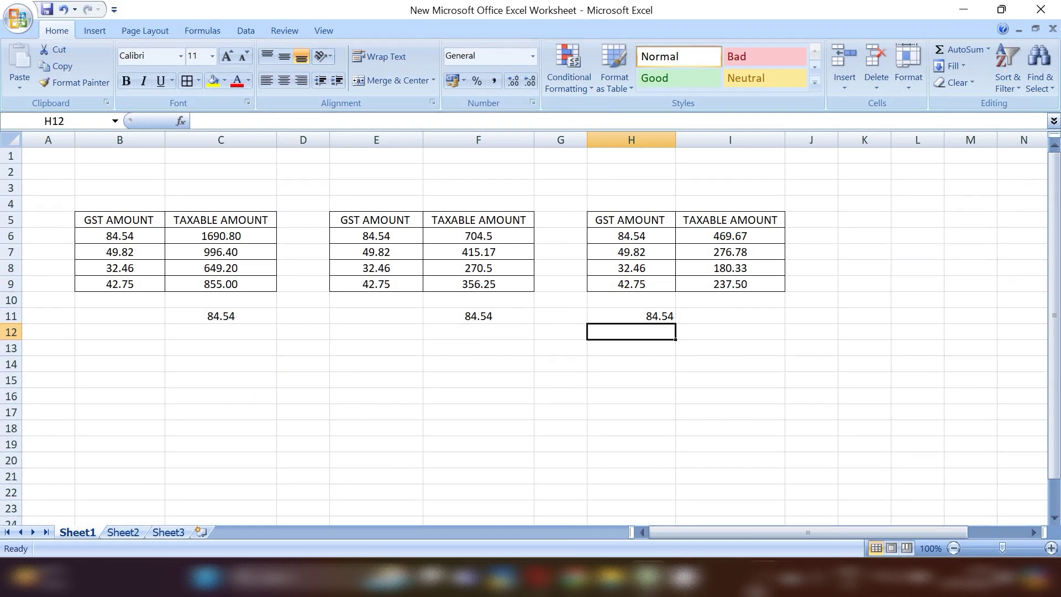
{"action": "left_click", "coordinate": [765, 579]}
{"action": "right_click", "coordinate": [734, 526]}
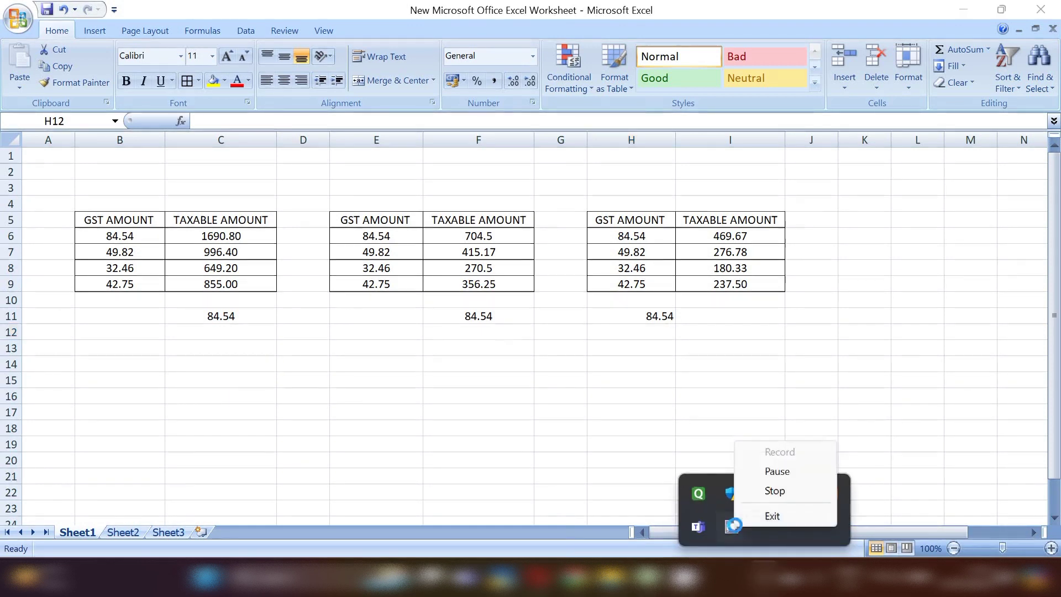